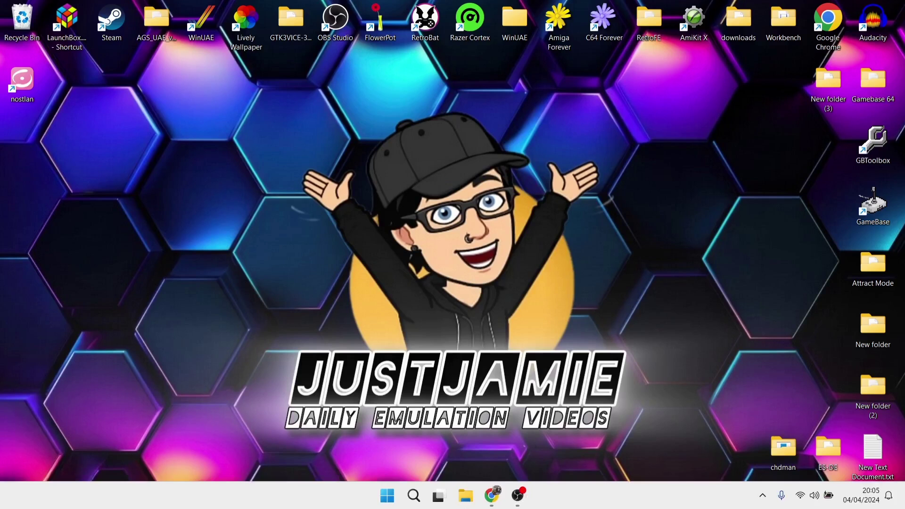
Run PlayniteInstaller (1).exe from Chrome's downloads, expand its Options, and minimize Chrome
{"action": "left_click", "coordinate": [492, 498]}
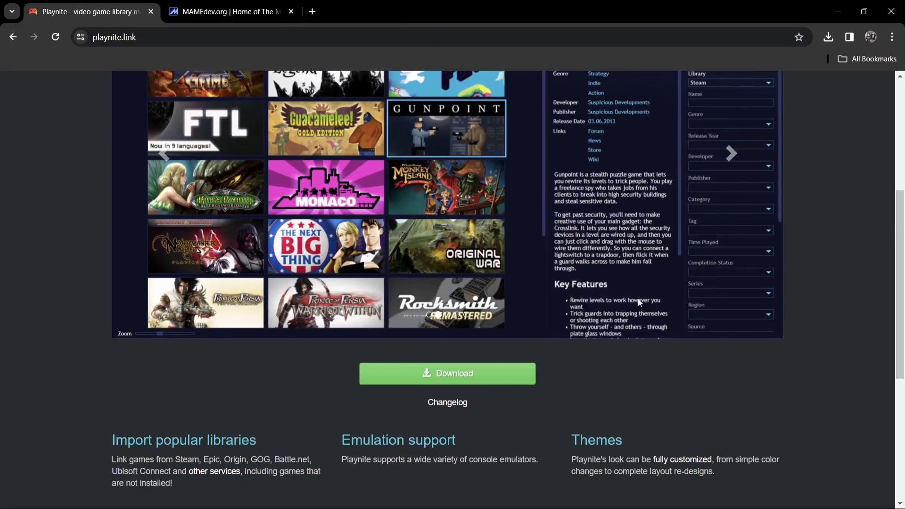
{"action": "left_click", "coordinate": [453, 373]}
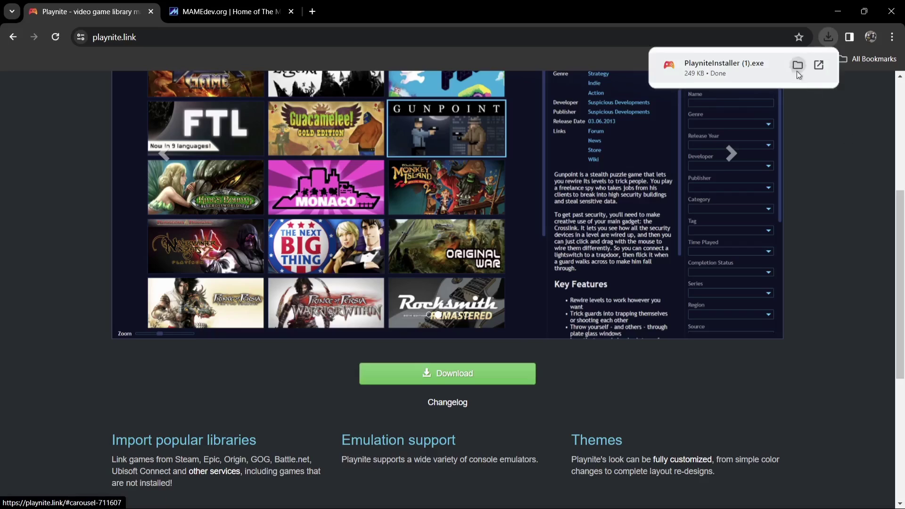
{"action": "left_click", "coordinate": [740, 66]}
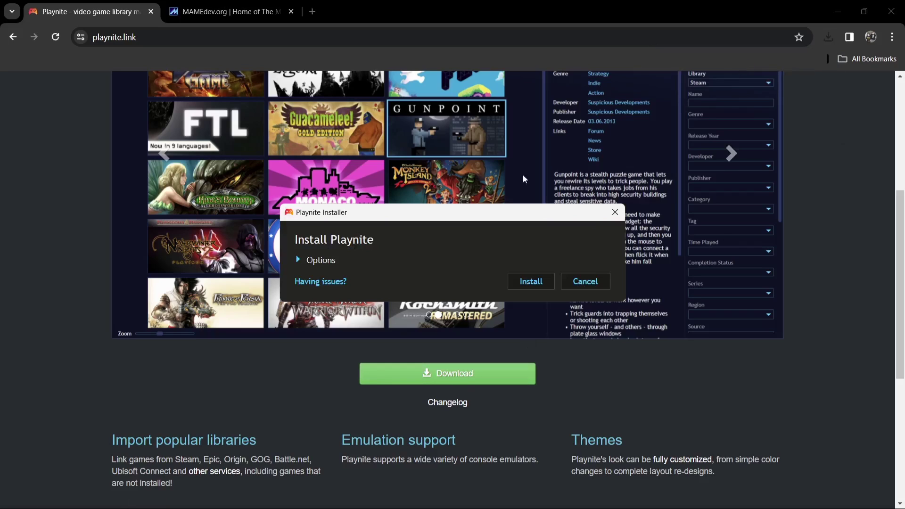
{"action": "left_click", "coordinate": [309, 263]}
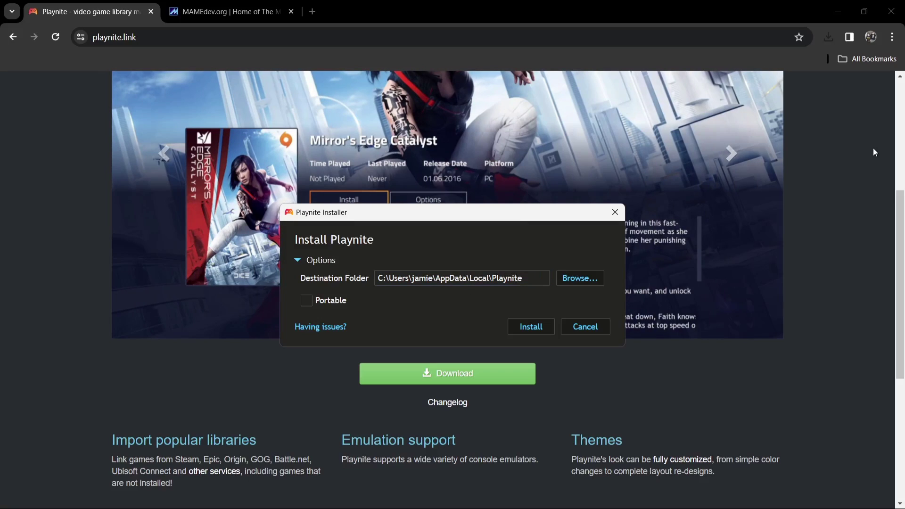
{"action": "left_click", "coordinate": [840, 10]}
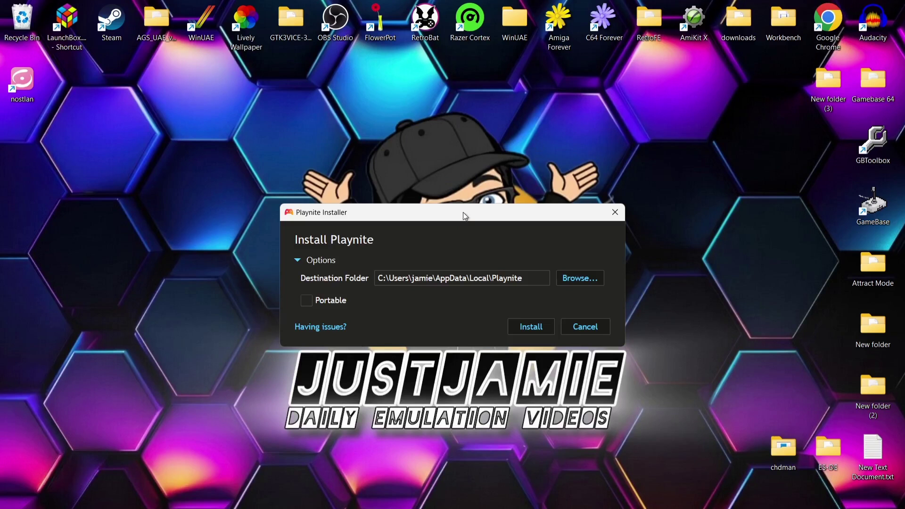
Create a new folder named Playnite on the desktop
{"action": "left_click_drag", "start_coordinate": [463, 213], "coordinate": [649, 86]}
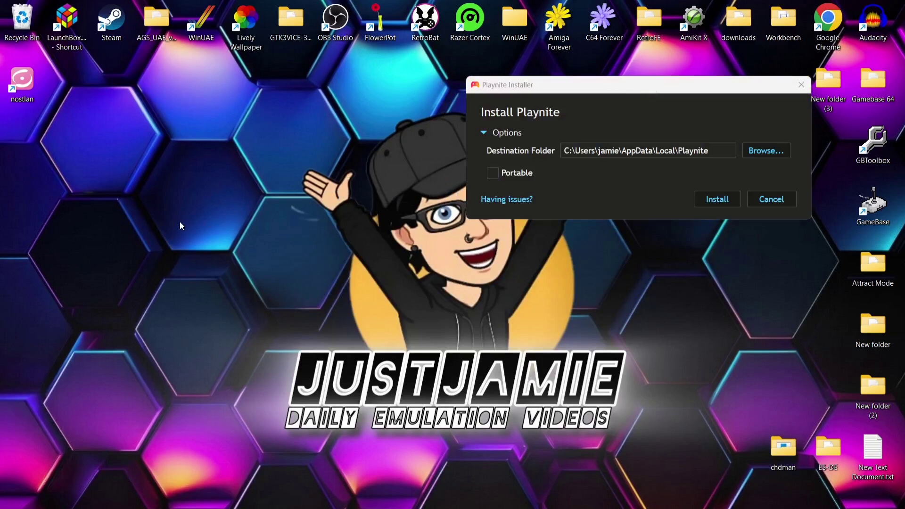
{"action": "right_click", "coordinate": [180, 226]}
{"action": "mouse_move", "coordinate": [257, 319]}
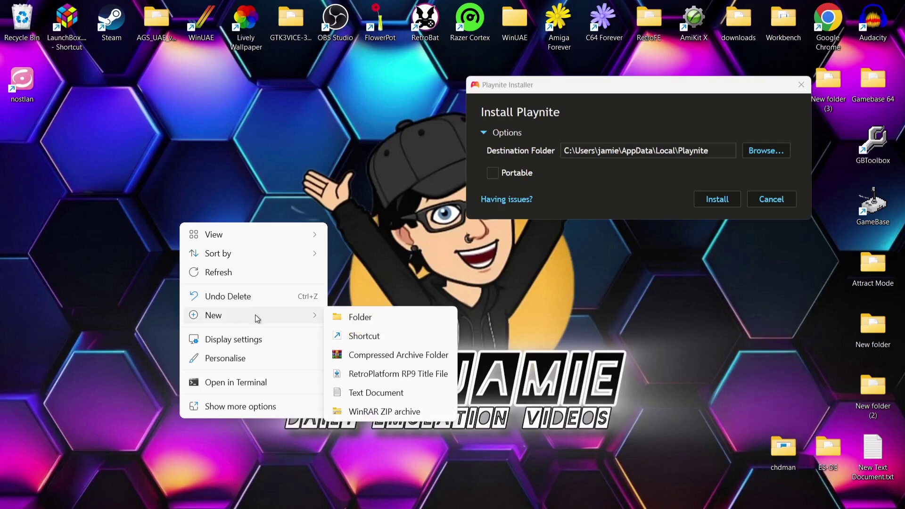
{"action": "left_click", "coordinate": [361, 317]}
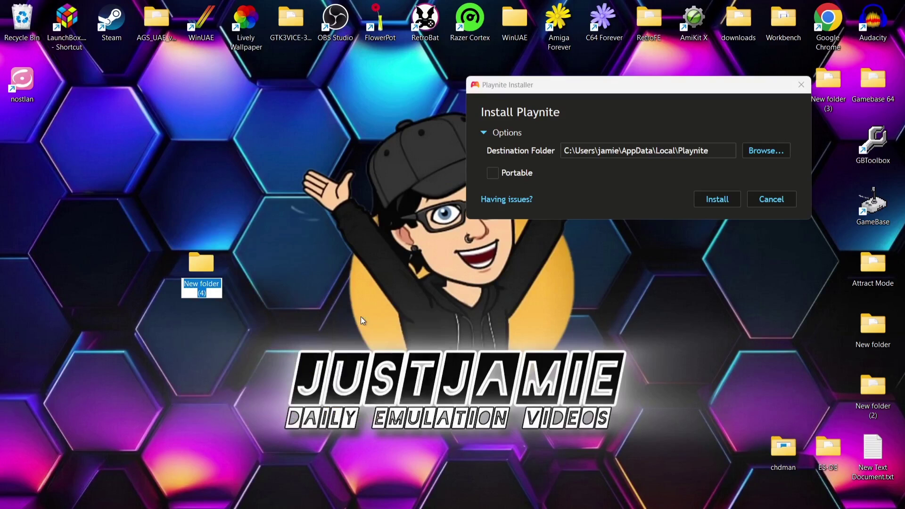
{"action": "type", "text": "Playnite"}
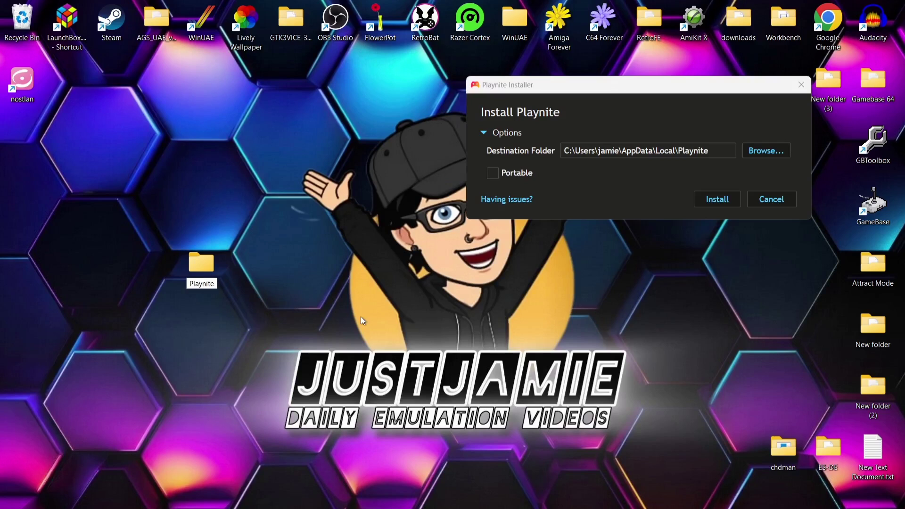
{"action": "key", "text": "Return"}
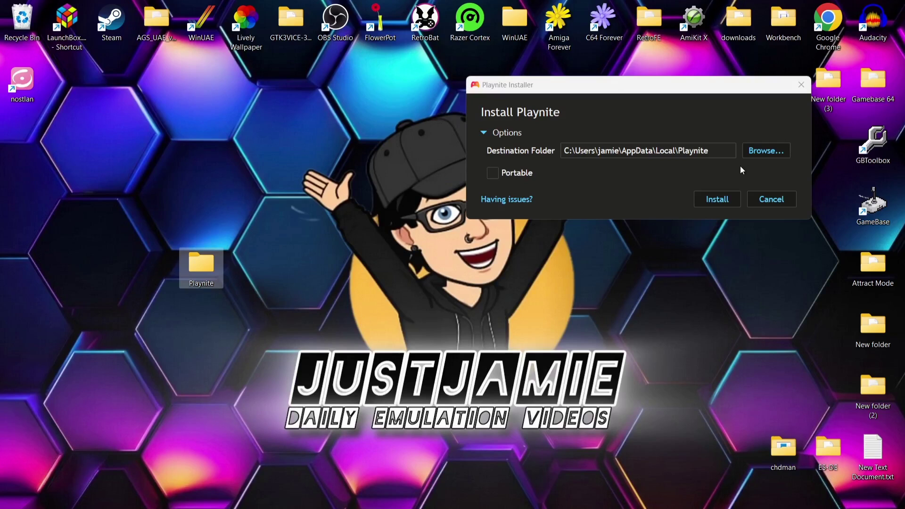
Tick Portable and set the install destination to Desktop\Playnite
{"action": "left_click", "coordinate": [498, 177]}
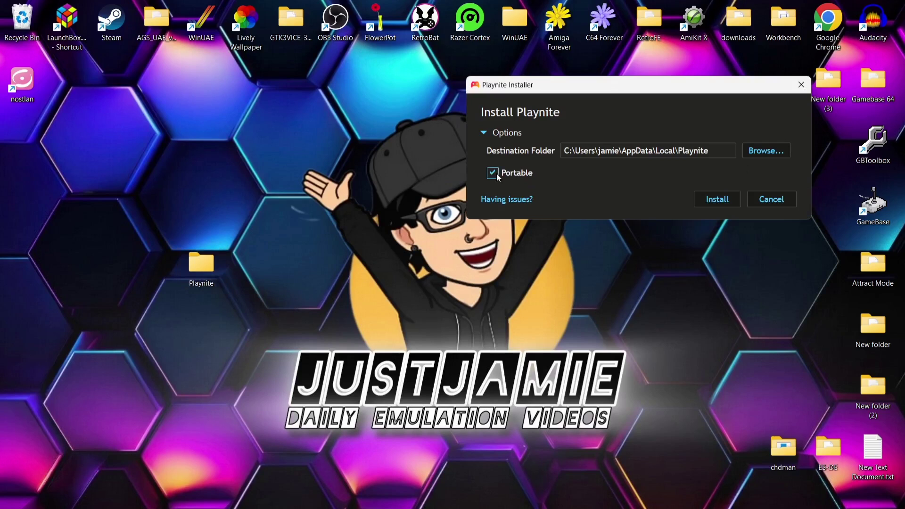
{"action": "left_click", "coordinate": [766, 150]}
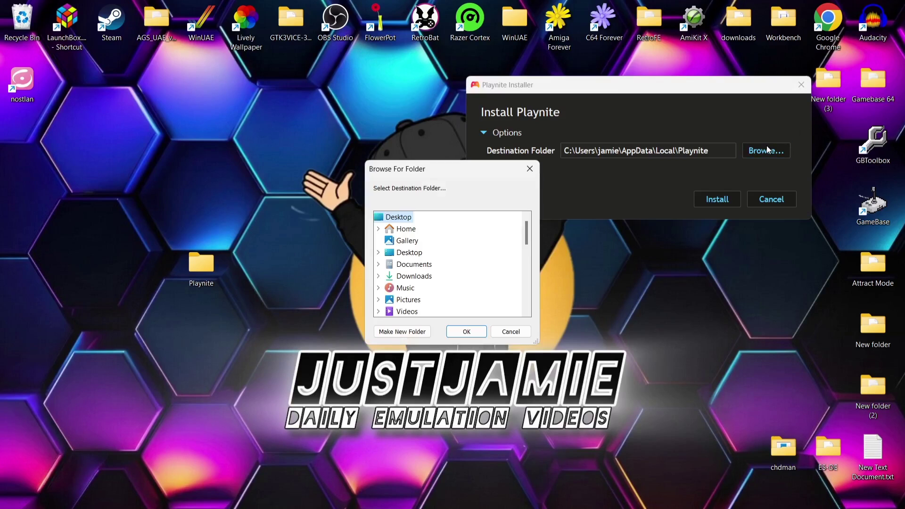
{"action": "left_click", "coordinate": [380, 254]}
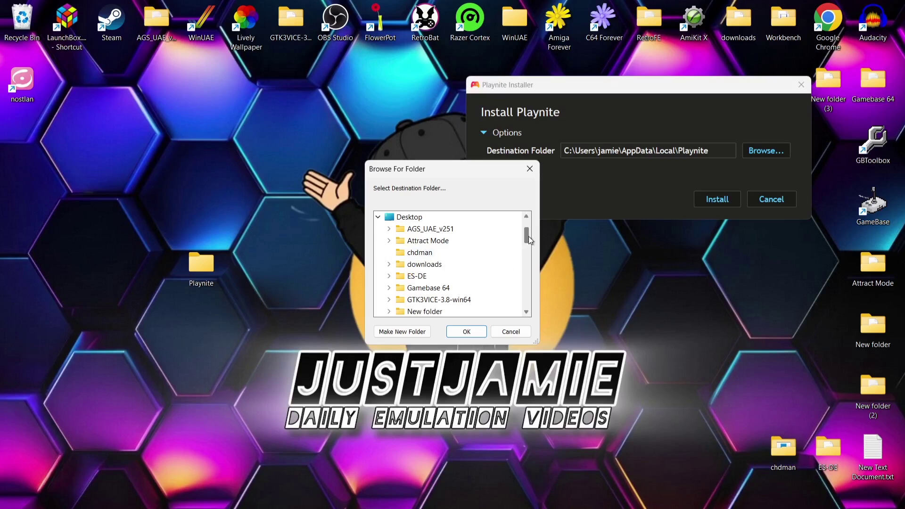
{"action": "left_click_drag", "start_coordinate": [528, 239], "coordinate": [528, 253]}
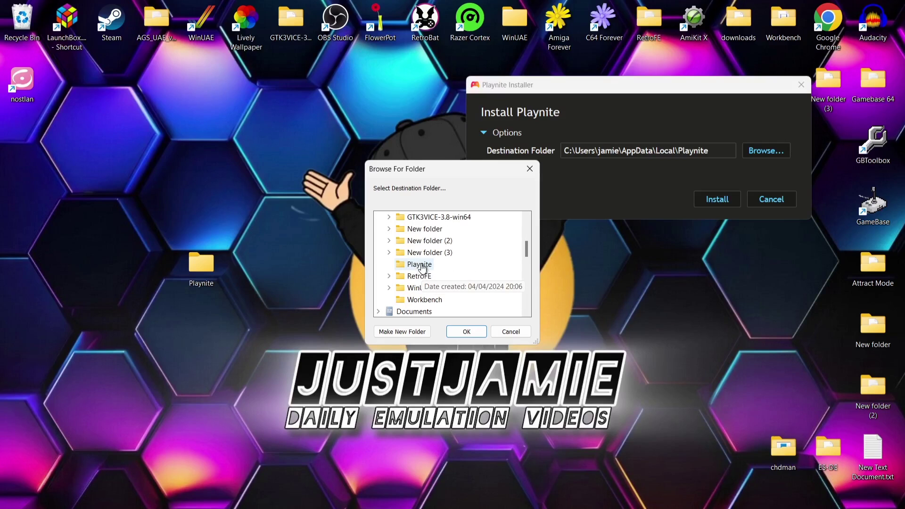
{"action": "left_click", "coordinate": [423, 265]}
{"action": "left_click", "coordinate": [473, 331]}
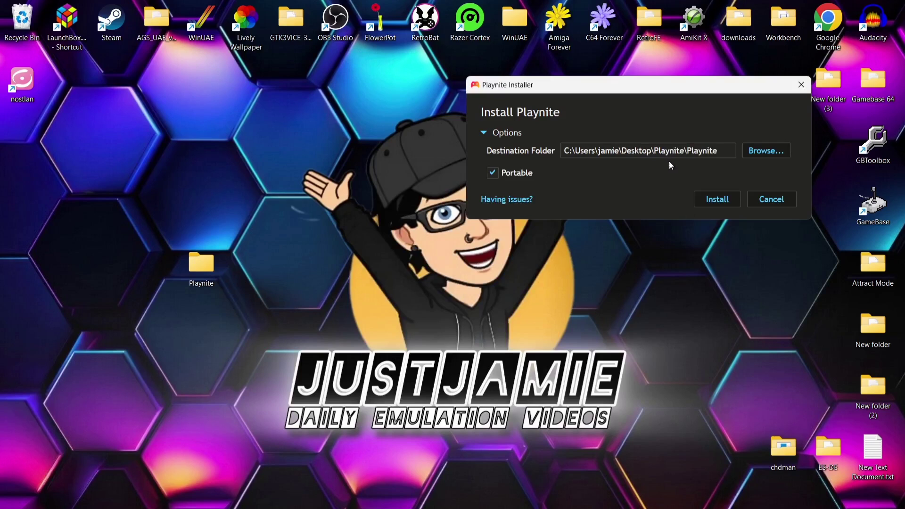
Install Playnite and finish the first-time wizard with no library integrations selected
{"action": "left_click", "coordinate": [711, 200]}
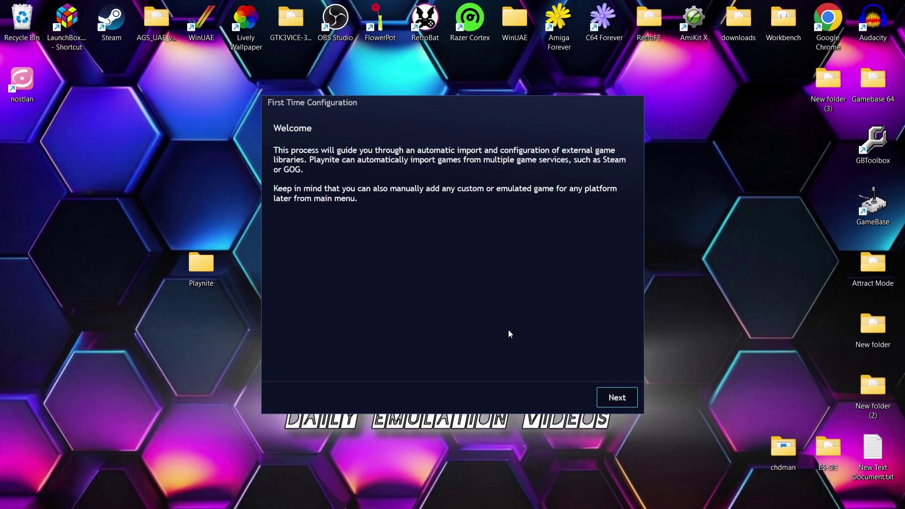
{"action": "left_click", "coordinate": [626, 399]}
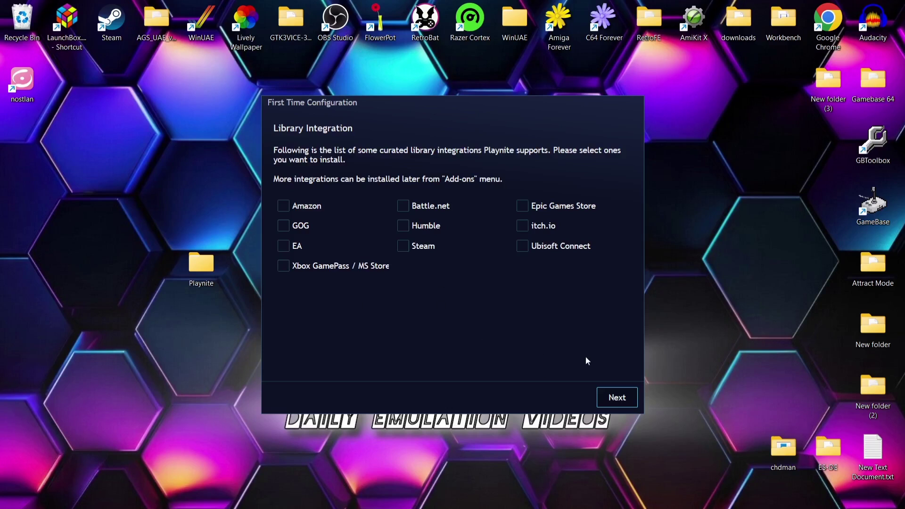
{"action": "left_click", "coordinate": [617, 398]}
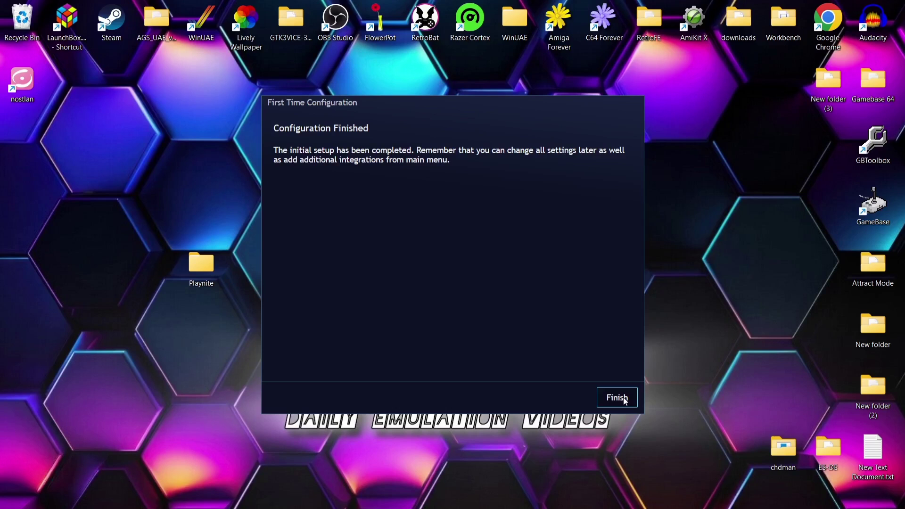
{"action": "left_click", "coordinate": [625, 401]}
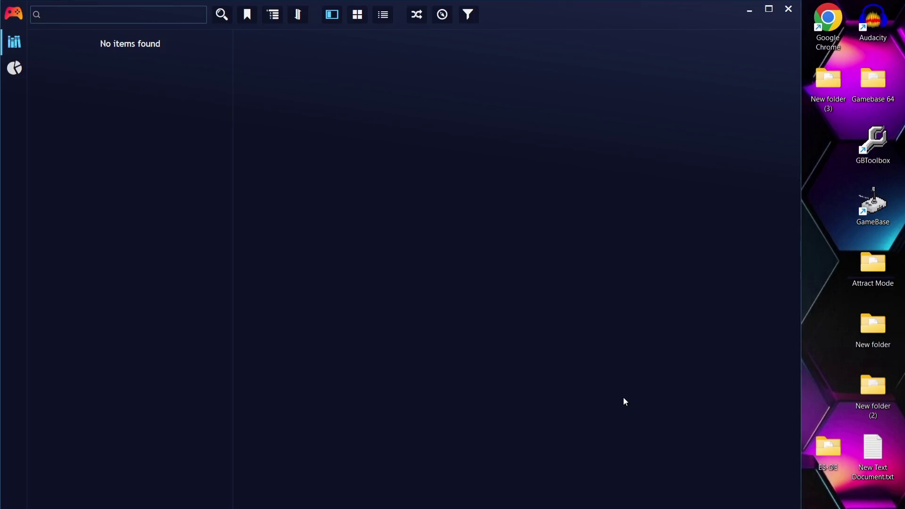
Download mame0264b_64bit.exe from mamedev.org's latest release page, then minimize Chrome
{"action": "left_click", "coordinate": [480, 494]}
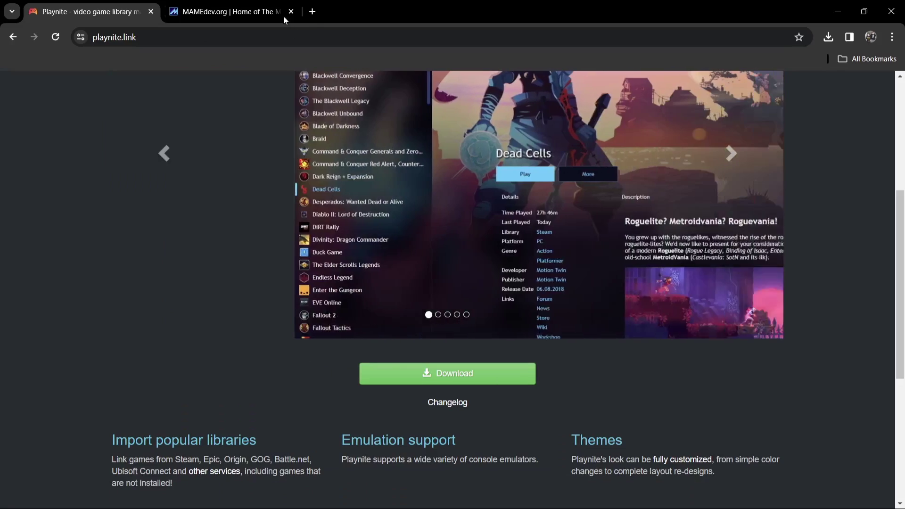
{"action": "left_click", "coordinate": [244, 3]}
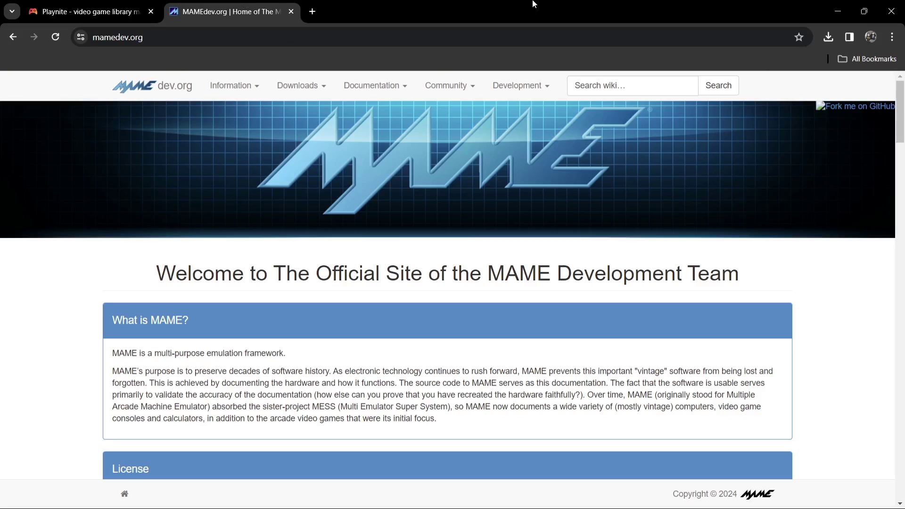
{"action": "left_click", "coordinate": [308, 88]}
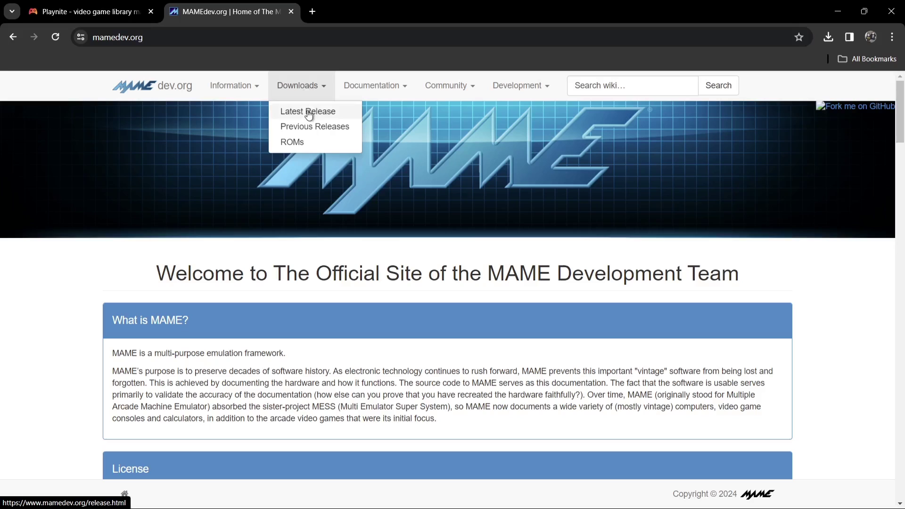
{"action": "left_click", "coordinate": [308, 113]}
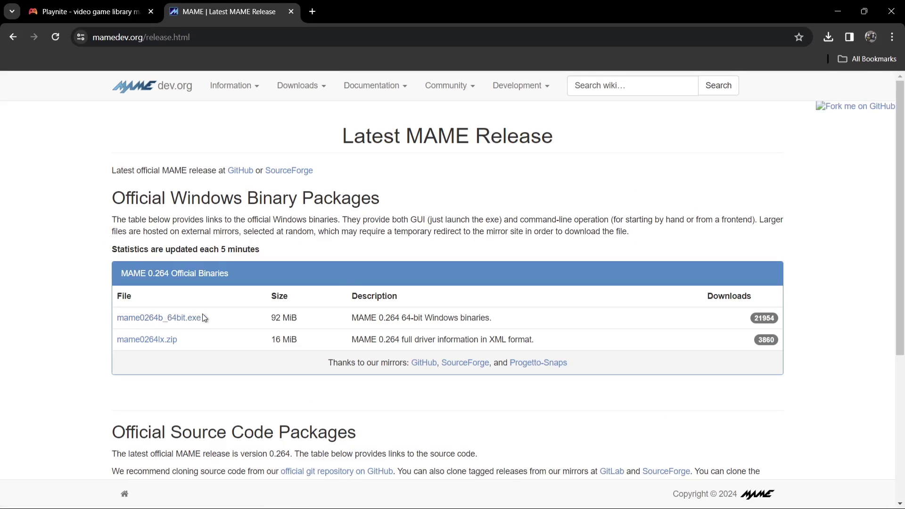
{"action": "left_click", "coordinate": [176, 323]}
{"action": "left_click", "coordinate": [838, 11]}
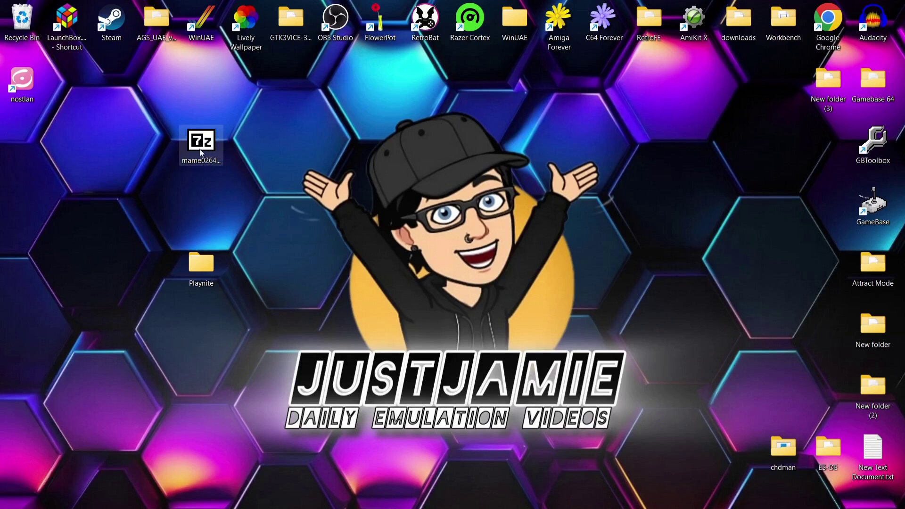
Open the inner Playnite folder inside Desktop\Playnite in File Explorer
{"action": "mouse_move", "coordinate": [207, 155]}
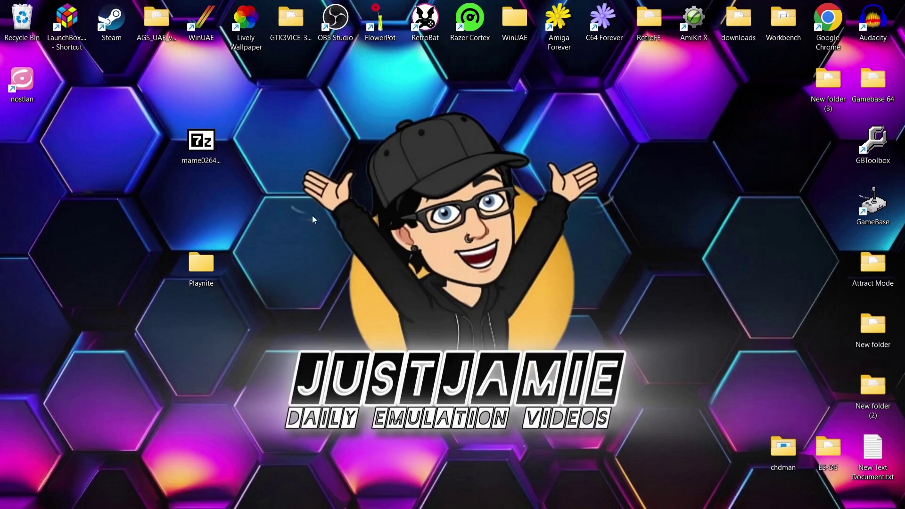
{"action": "double_click", "coordinate": [204, 264]}
{"action": "left_click", "coordinate": [218, 185]}
{"action": "double_click", "coordinate": [218, 185]}
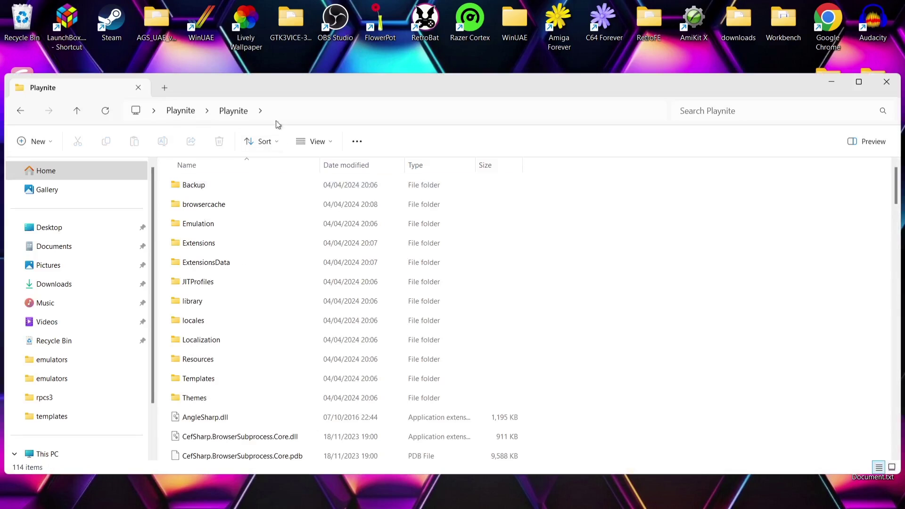
{"action": "left_click_drag", "start_coordinate": [280, 85], "coordinate": [567, 99]}
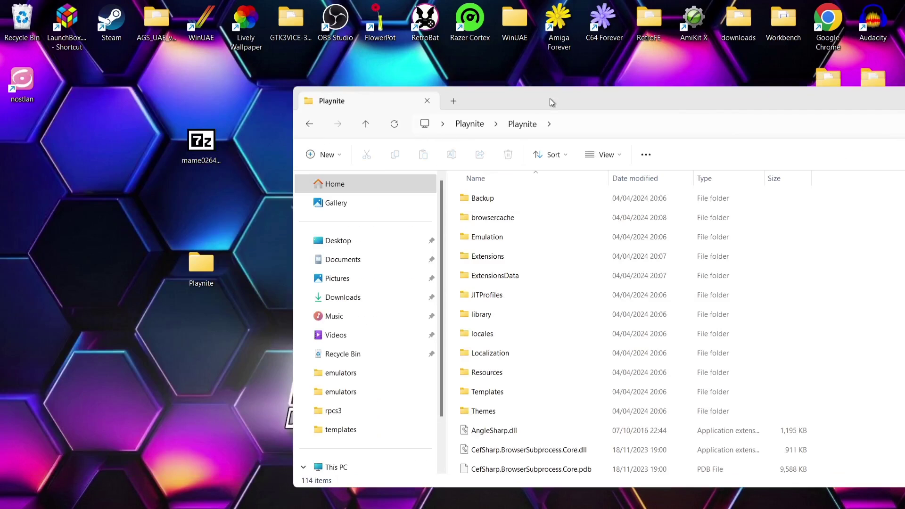
Create a new folder named Emulators inside the Playnite folder
{"action": "right_click", "coordinate": [451, 242]}
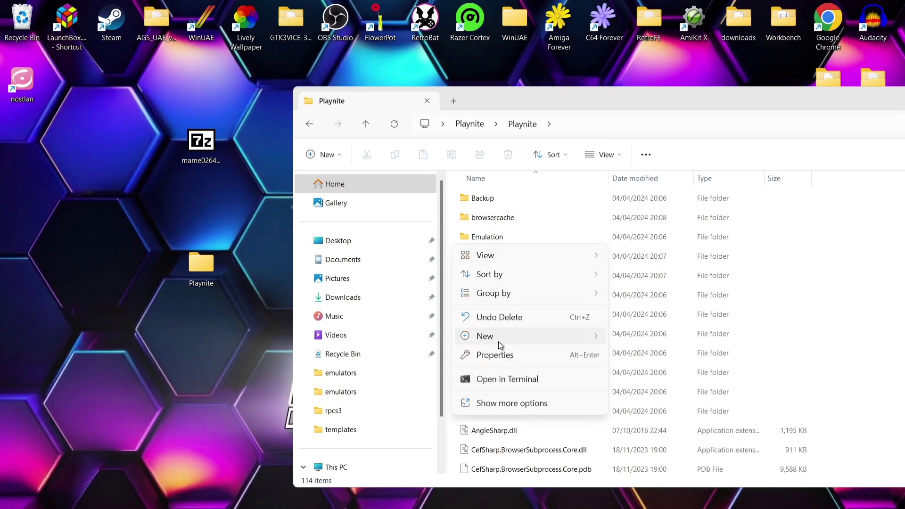
{"action": "mouse_move", "coordinate": [499, 337]}
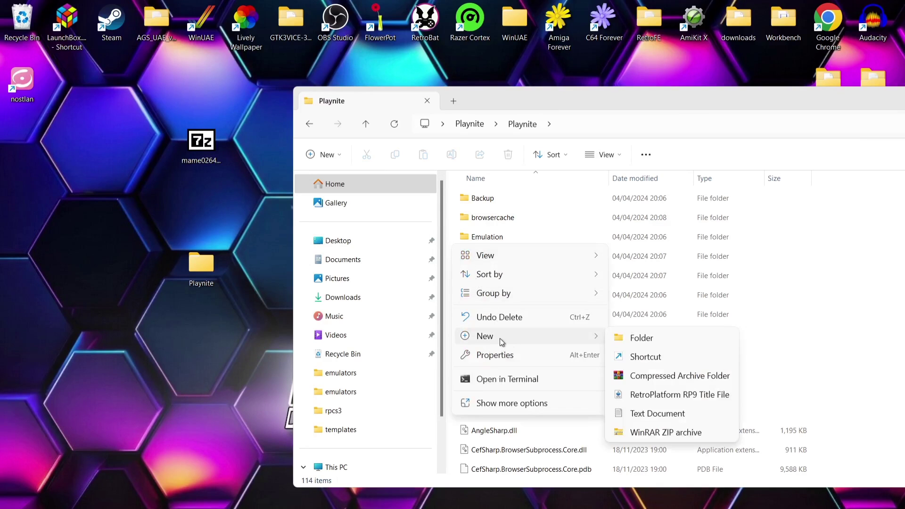
{"action": "left_click", "coordinate": [652, 336]}
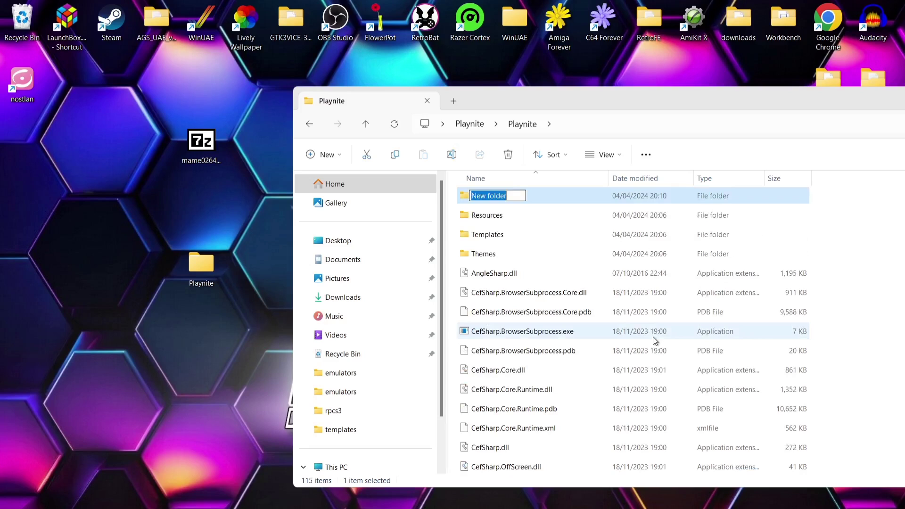
{"action": "type", "text": "Emulato"}
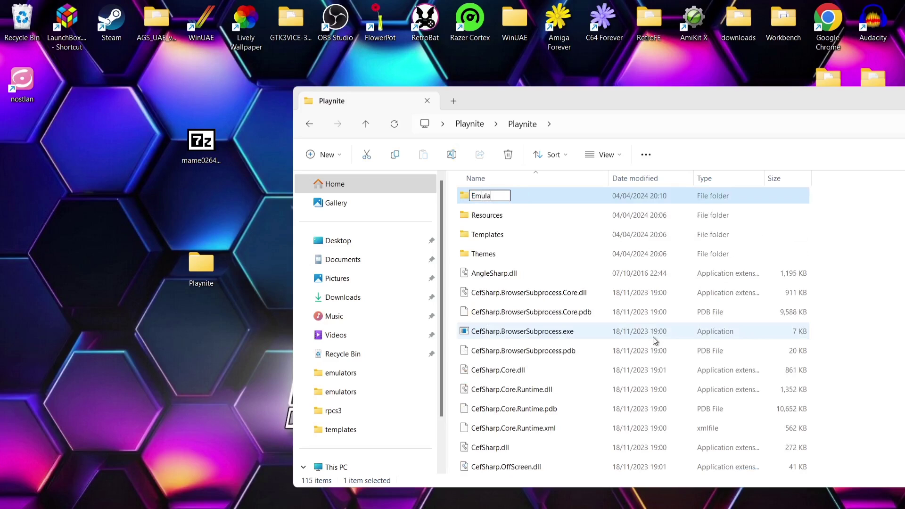
{"action": "key", "text": "BackSpace"}
{"action": "key", "text": "BackSpace"}
{"action": "type", "text": "tors"}
{"action": "key", "text": "Return"}
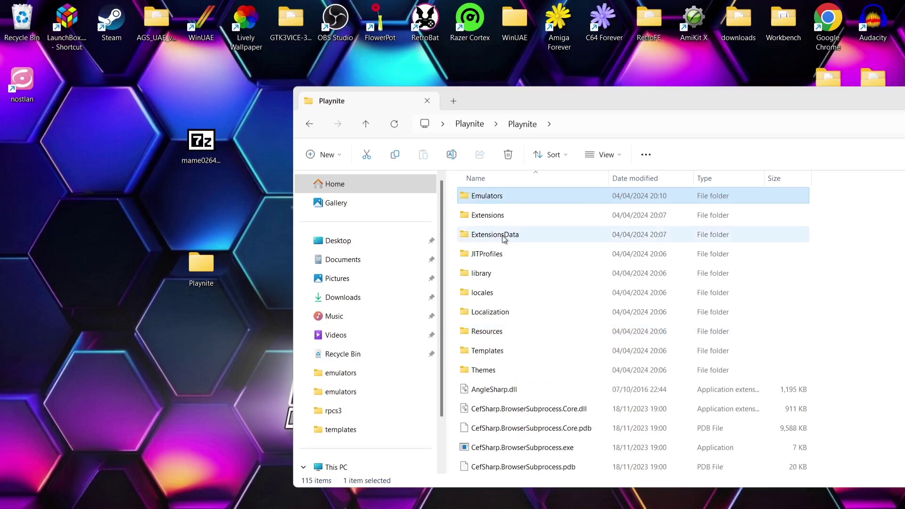
Inside Emulators, create a new folder named MAME
{"action": "double_click", "coordinate": [474, 196]}
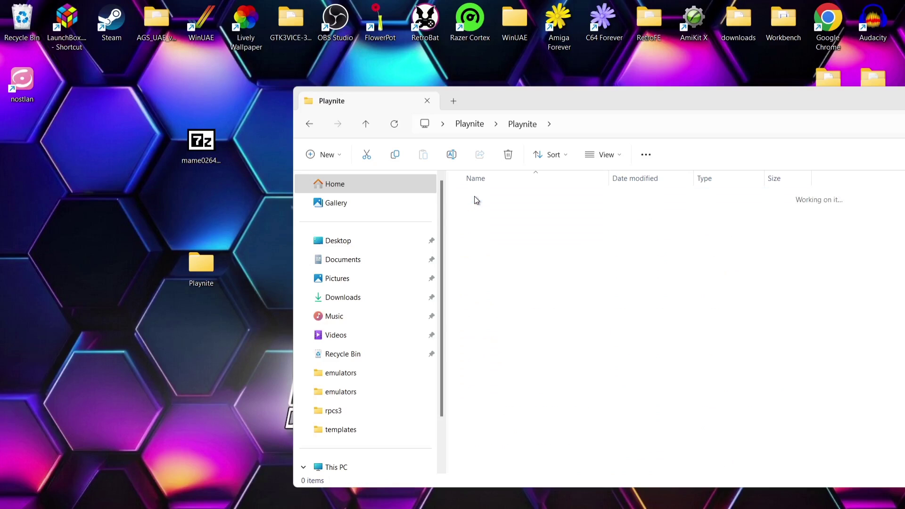
{"action": "right_click", "coordinate": [512, 255]}
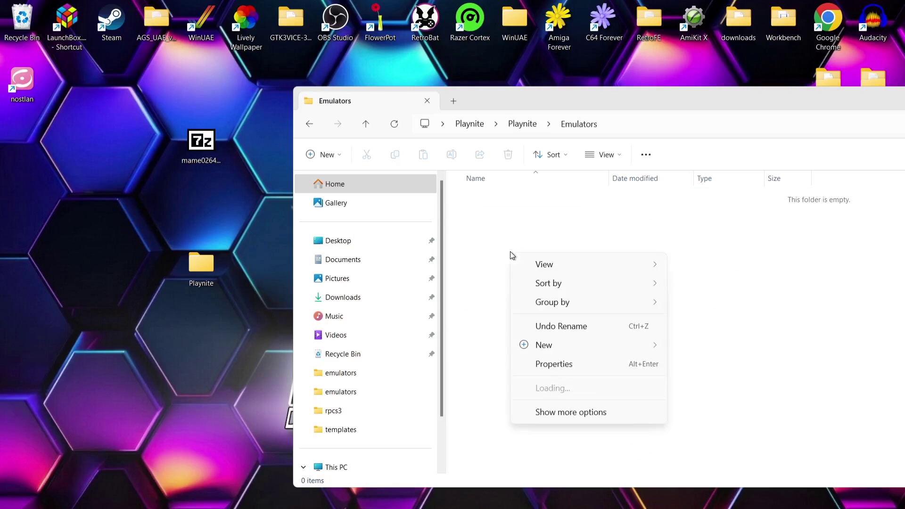
{"action": "mouse_move", "coordinate": [579, 346]}
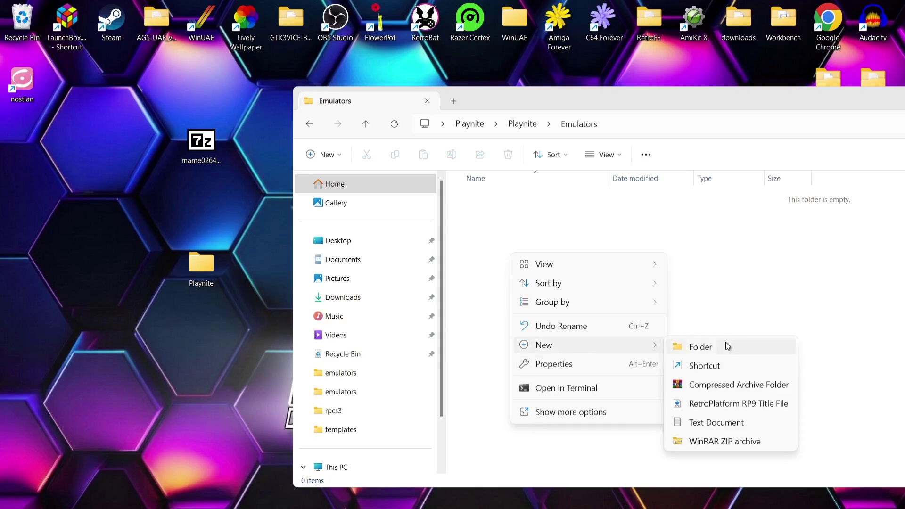
{"action": "left_click", "coordinate": [739, 347]}
{"action": "type", "text": "MAME"}
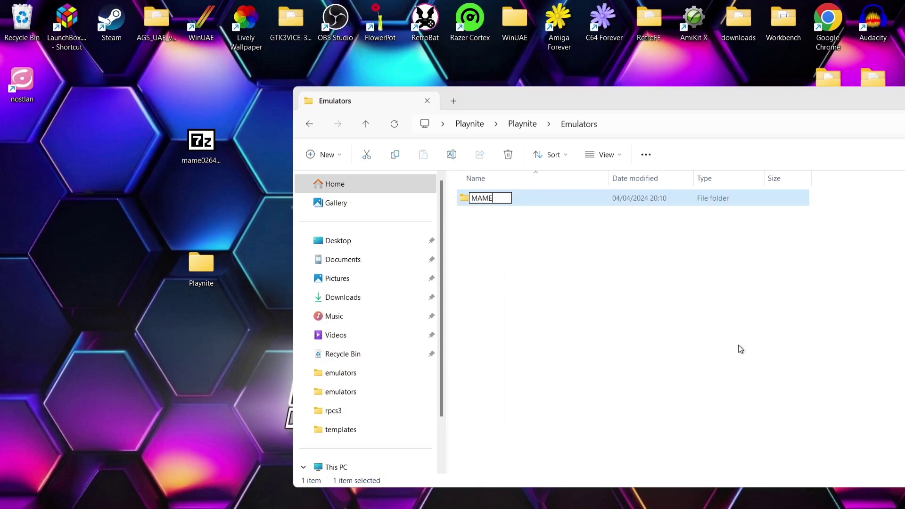
{"action": "key", "text": "Return"}
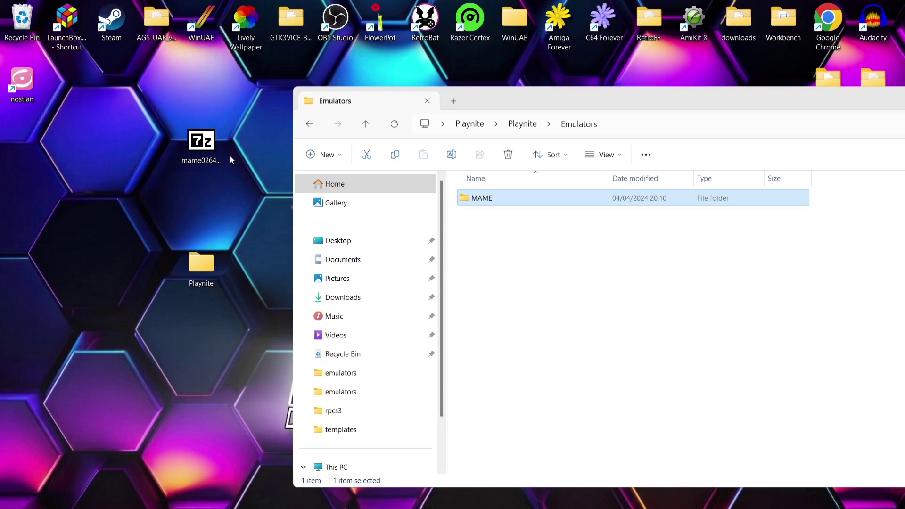
Extract the mame0264 archive using the copied Emulators\MAME path as the Extract to folder
{"action": "double_click", "coordinate": [203, 148]}
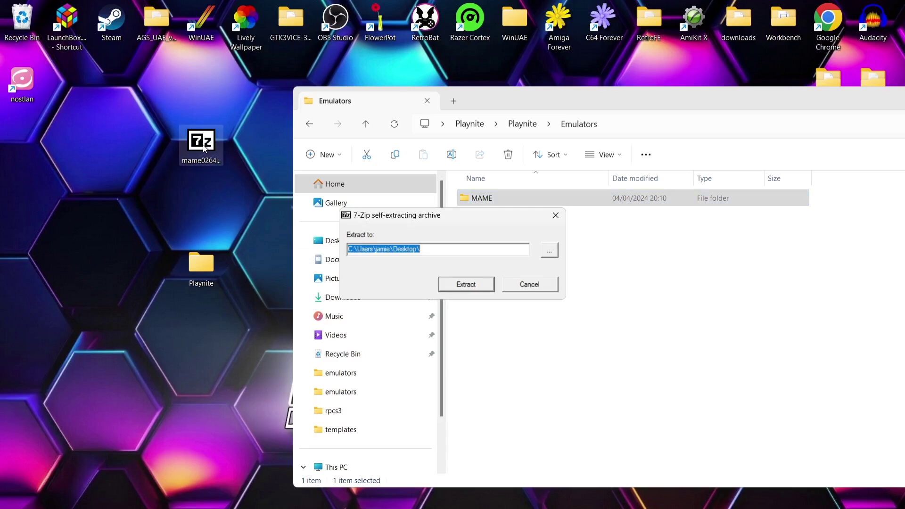
{"action": "double_click", "coordinate": [586, 195]}
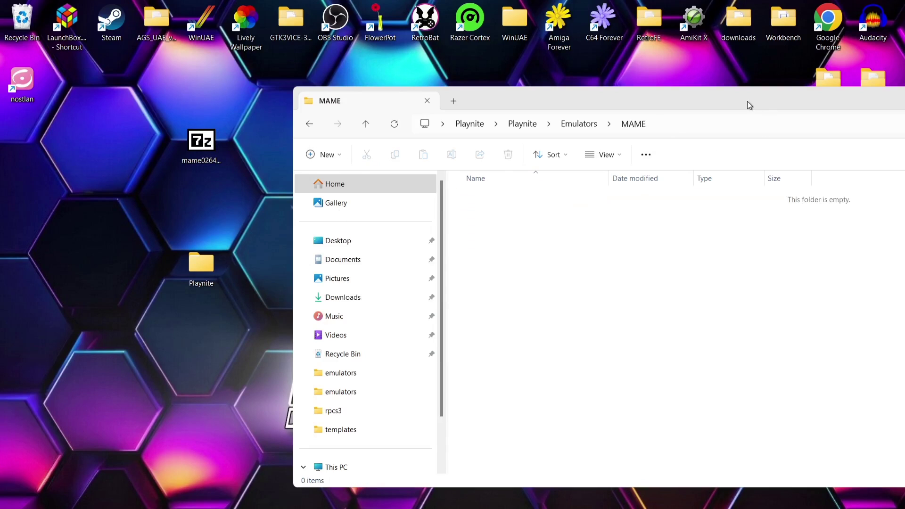
{"action": "left_click", "coordinate": [747, 119]}
{"action": "right_click", "coordinate": [584, 124]}
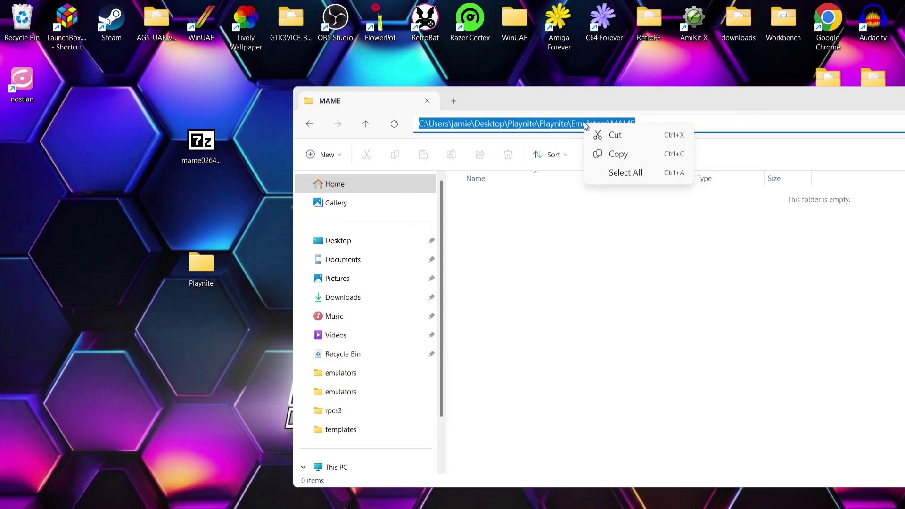
{"action": "left_click", "coordinate": [615, 155]}
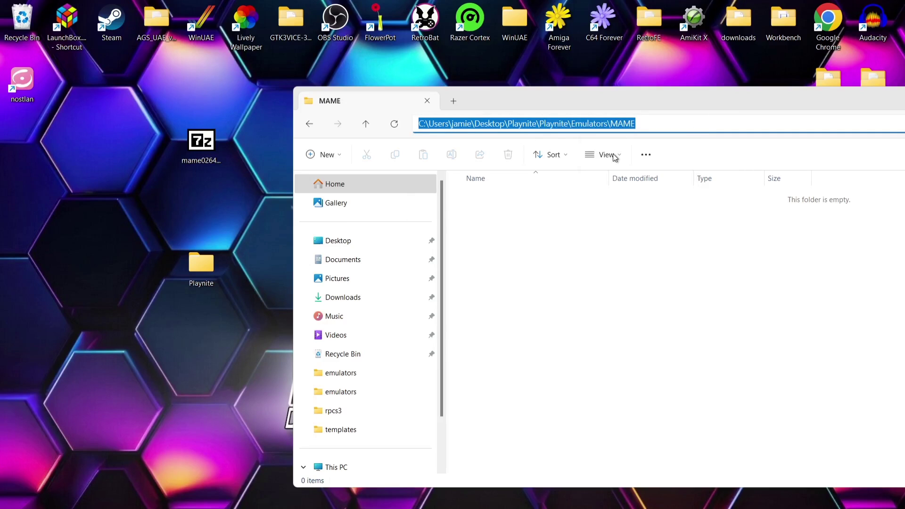
{"action": "left_click", "coordinate": [542, 499]}
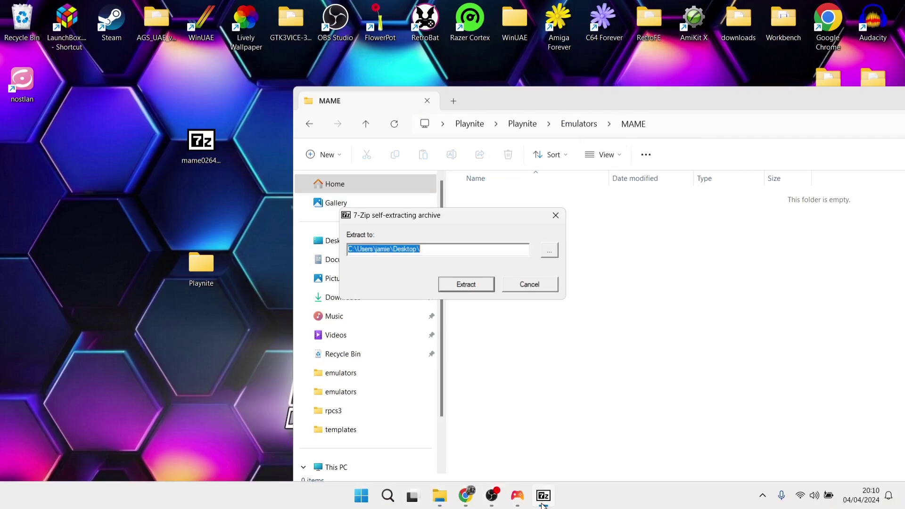
{"action": "key", "text": "ctrl+v"}
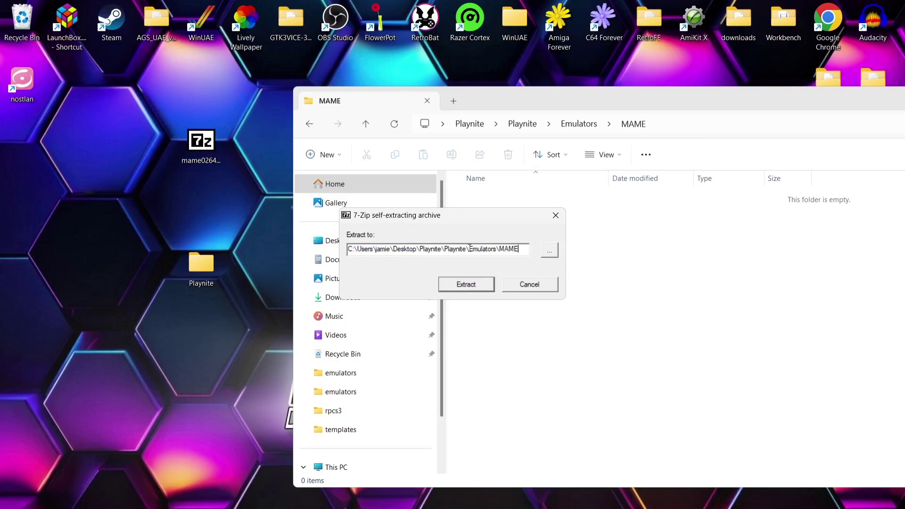
{"action": "left_click", "coordinate": [471, 285]}
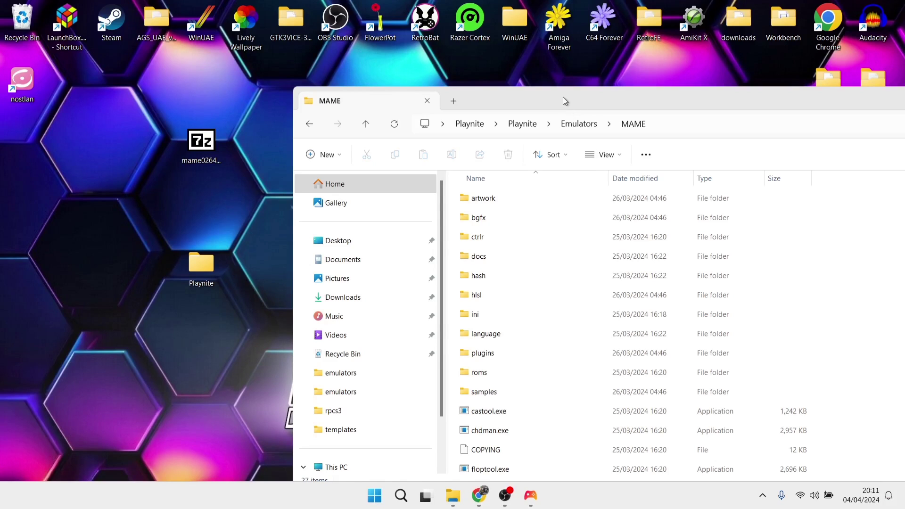
Open MAME's roms folder and reposition the window to uncover the desktop folders
{"action": "left_click_drag", "start_coordinate": [565, 101], "coordinate": [510, 60]}
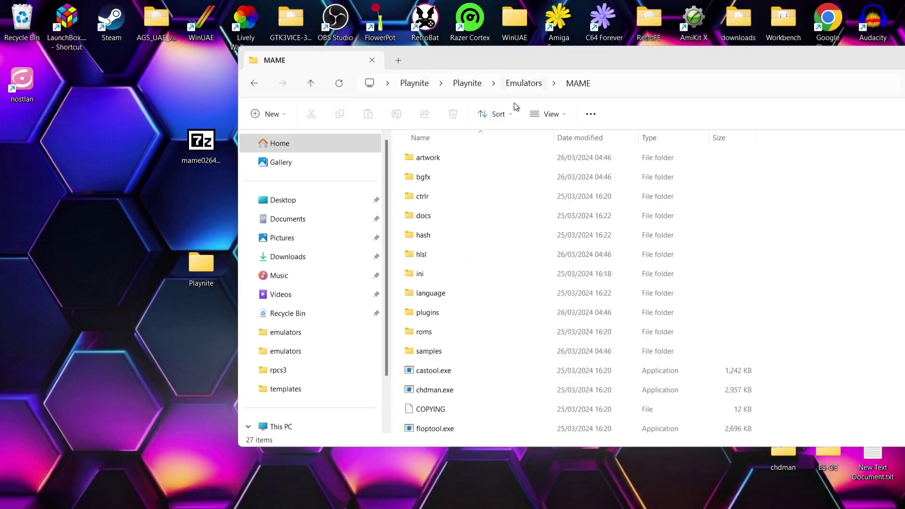
{"action": "double_click", "coordinate": [457, 332]}
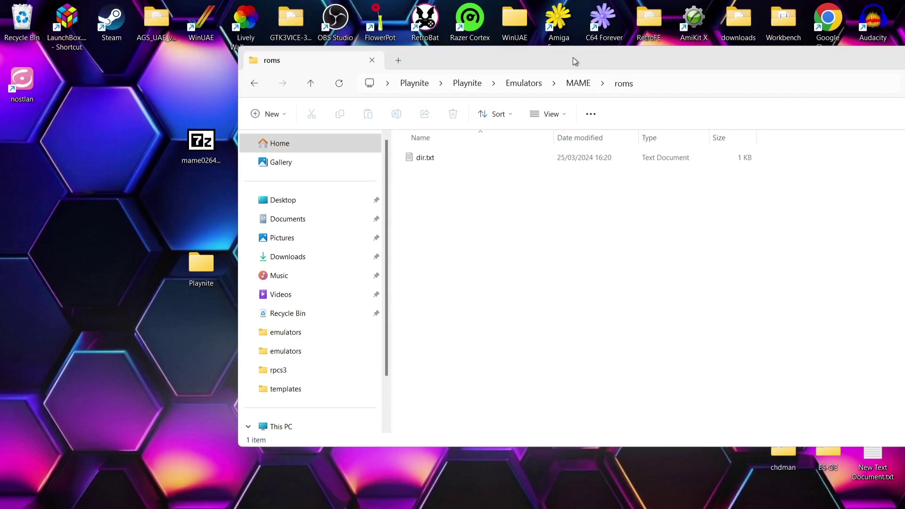
{"action": "left_click_drag", "start_coordinate": [575, 61], "coordinate": [366, 81]}
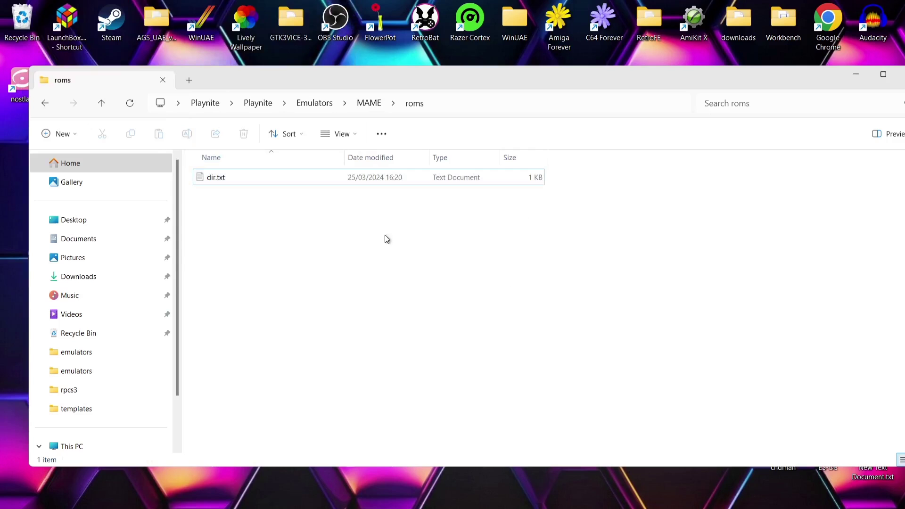
{"action": "left_click_drag", "start_coordinate": [829, 75], "coordinate": [827, 145]}
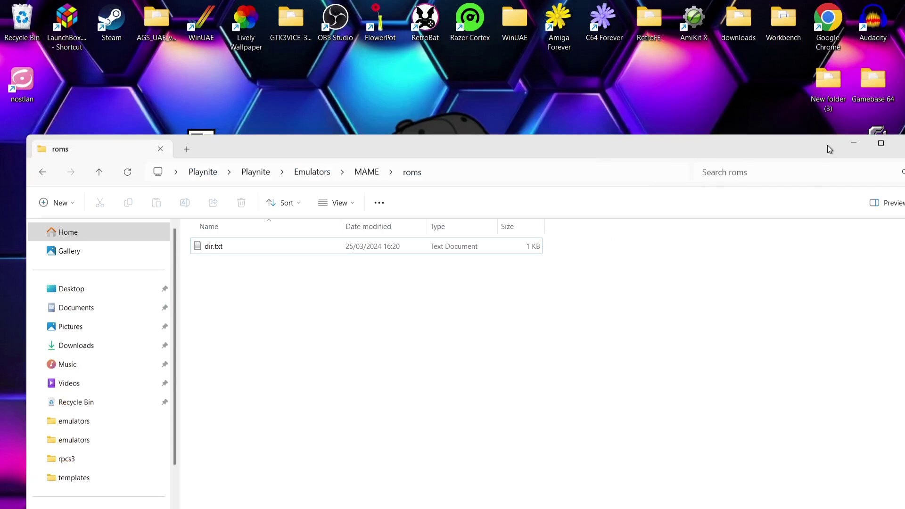
Copy the ROMs from New folder (3) into the roms folder, then go back to Emulators
{"action": "left_click", "coordinate": [821, 84]}
{"action": "key", "text": "ctrl+c"}
{"action": "right_click", "coordinate": [356, 324]}
{"action": "left_click", "coordinate": [369, 311]}
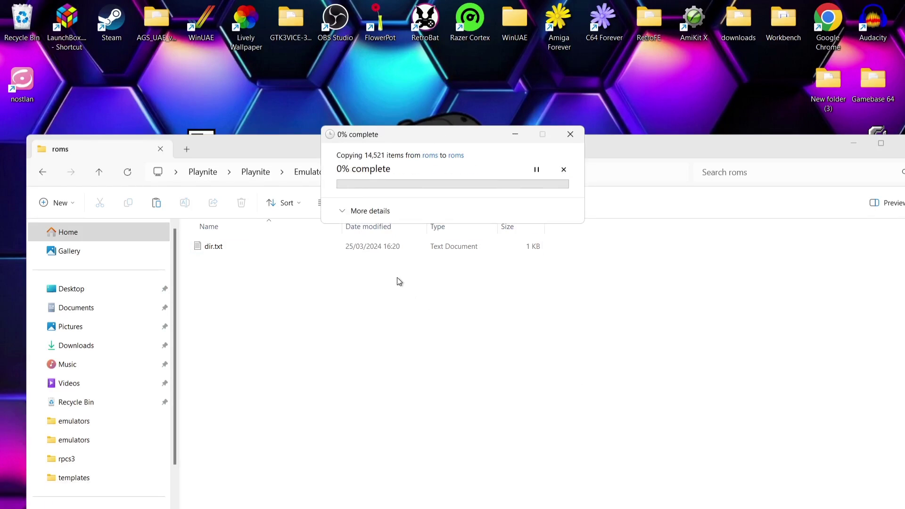
{"action": "left_click", "coordinate": [42, 172]}
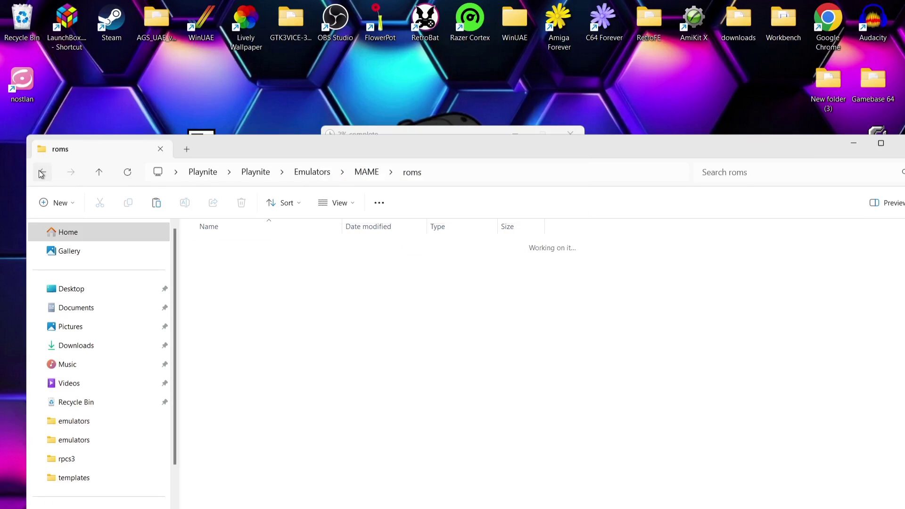
{"action": "left_click", "coordinate": [42, 173]}
Maximize Explorer and run Playnite.DesktopApp.exe from the Playnite folder
{"action": "left_click", "coordinate": [42, 172]}
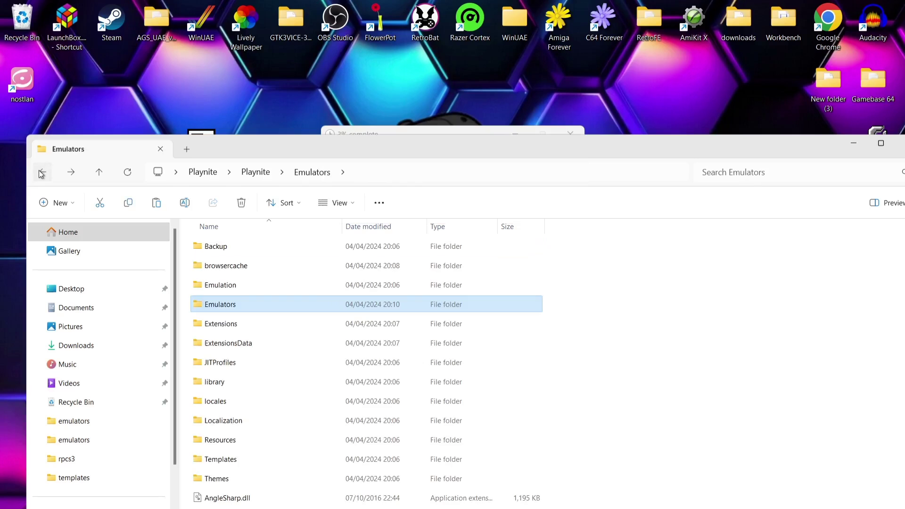
{"action": "double_click", "coordinate": [362, 141]}
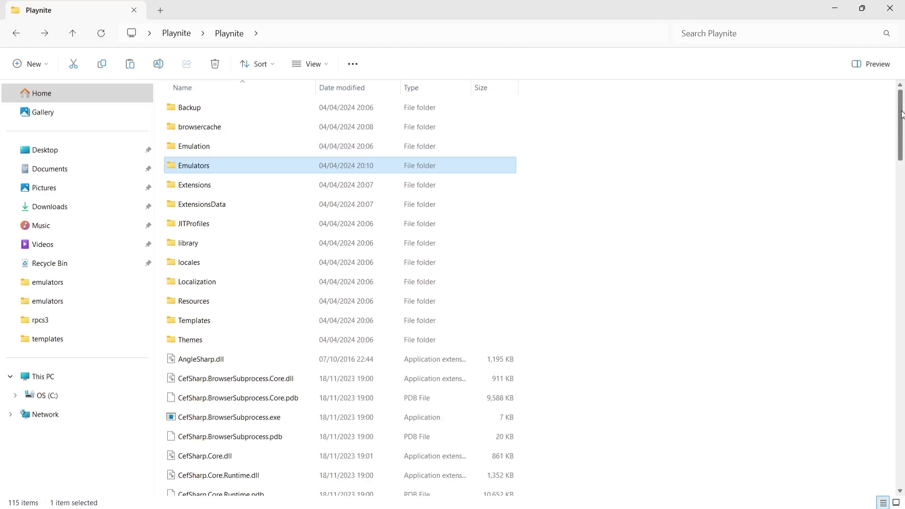
{"action": "left_click_drag", "start_coordinate": [900, 115], "coordinate": [902, 339]}
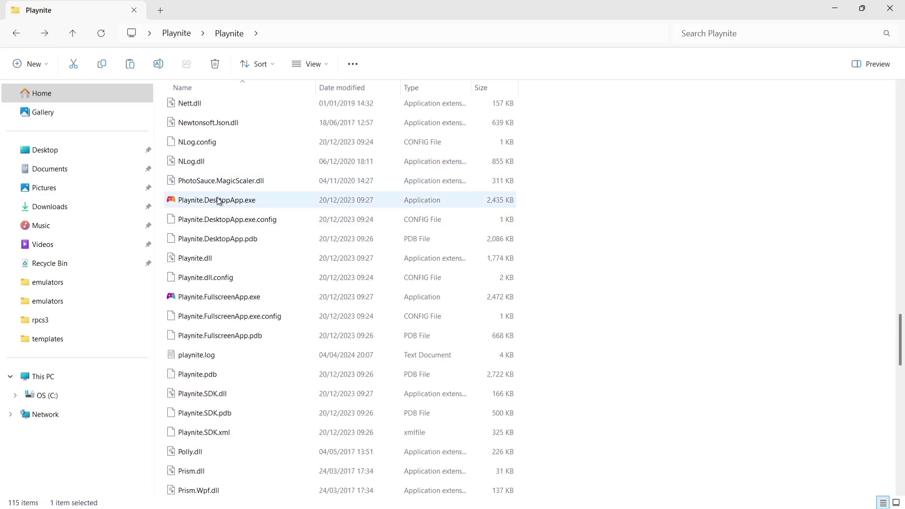
{"action": "mouse_move", "coordinate": [267, 201]}
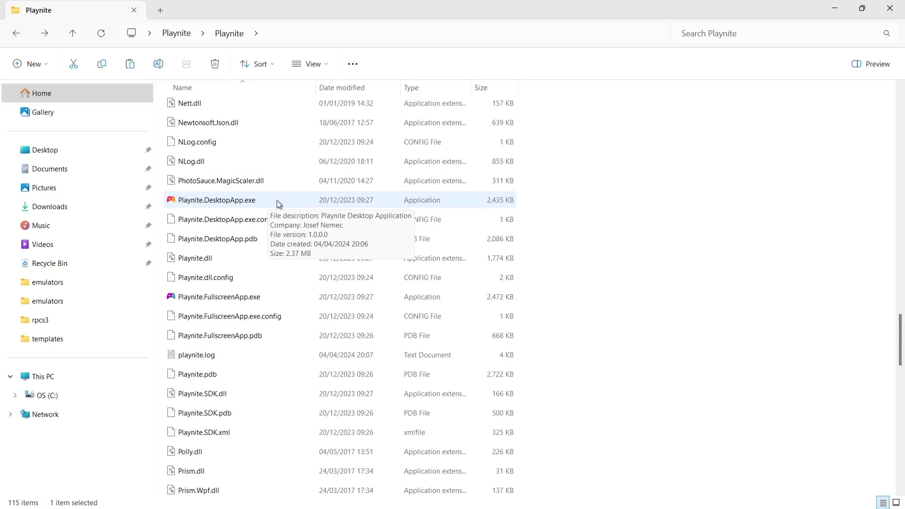
{"action": "double_click", "coordinate": [276, 200]}
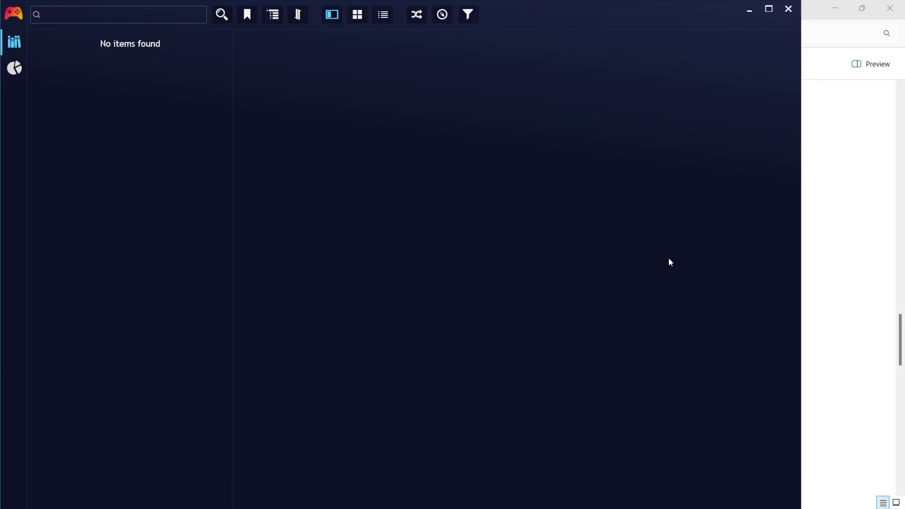
Maximize Playnite and choose Library > Configure Emulators from its main menu
{"action": "left_click", "coordinate": [769, 5]}
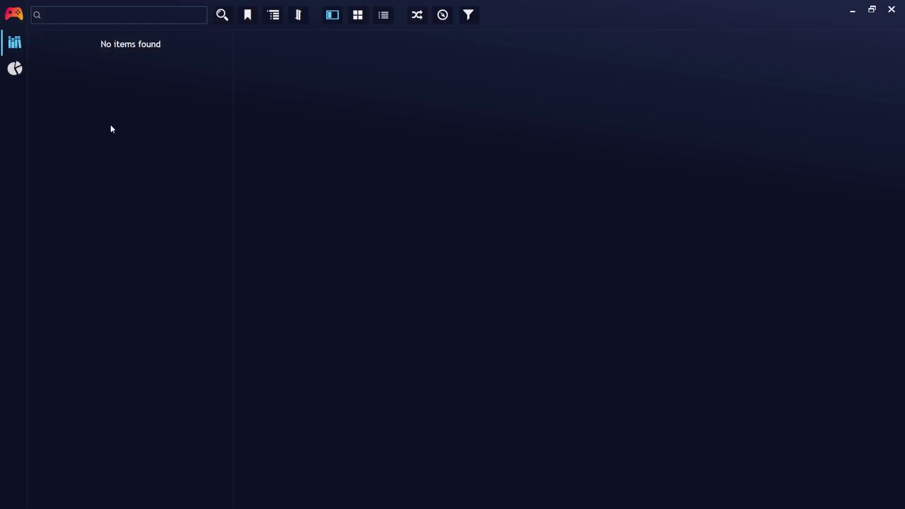
{"action": "left_click", "coordinate": [17, 15]}
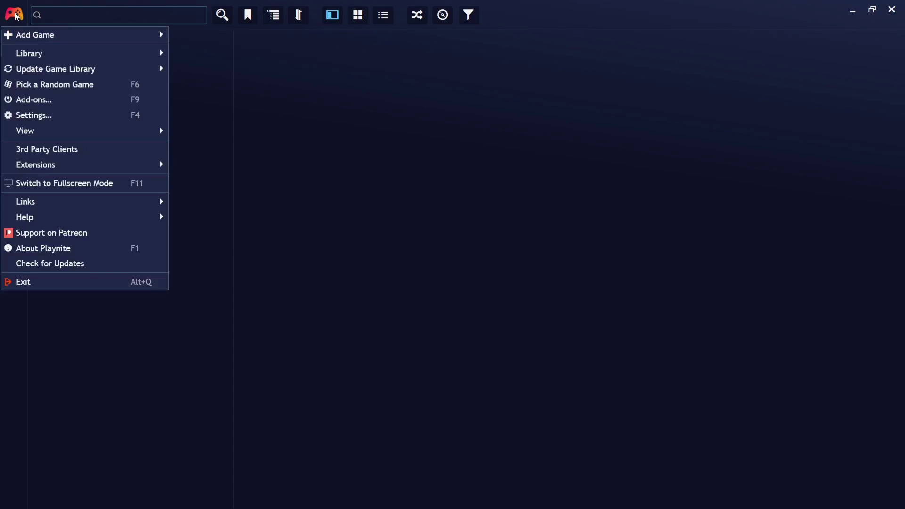
{"action": "mouse_move", "coordinate": [37, 59]}
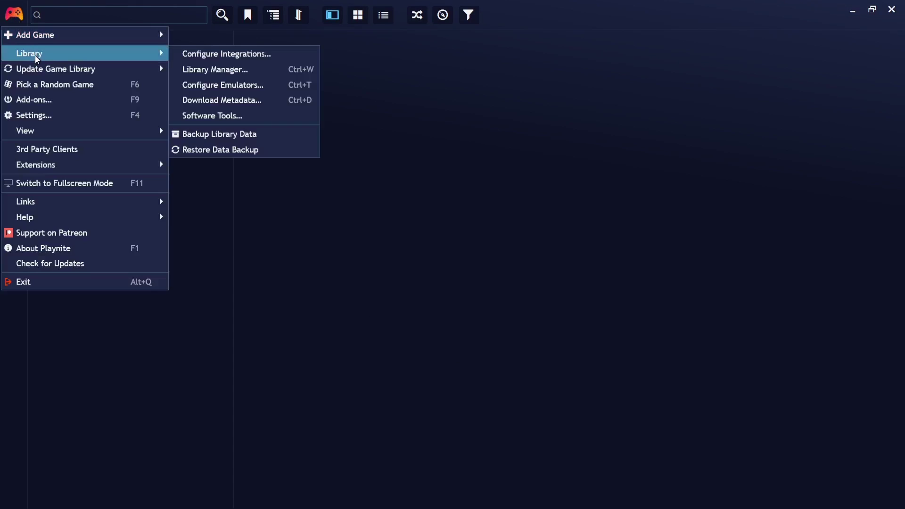
{"action": "left_click", "coordinate": [222, 85]}
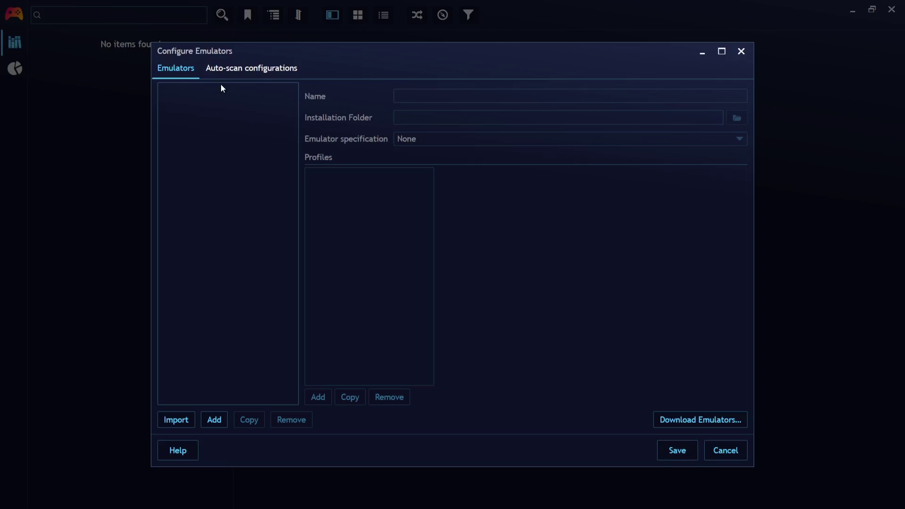
Add an emulator renamed MAME and give it a New Profile, selecting the profile's name
{"action": "left_click", "coordinate": [214, 418]}
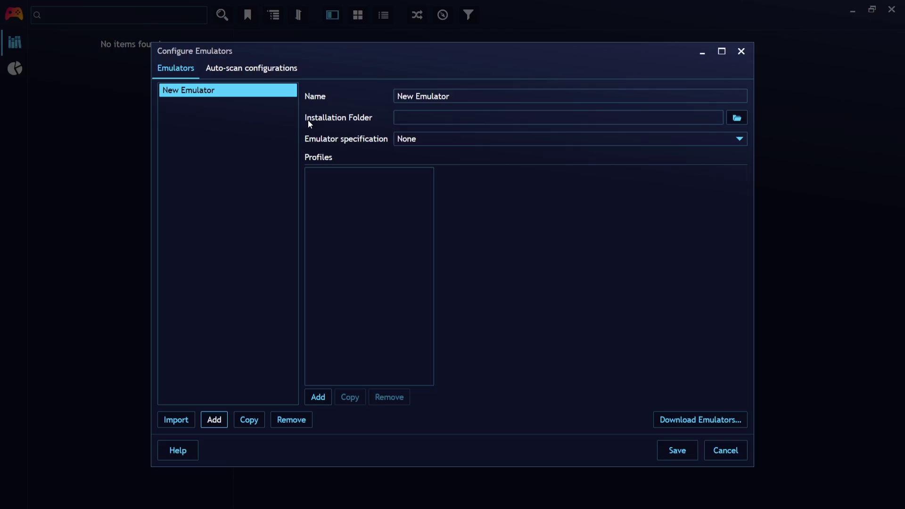
{"action": "left_click_drag", "start_coordinate": [497, 93], "coordinate": [359, 90]}
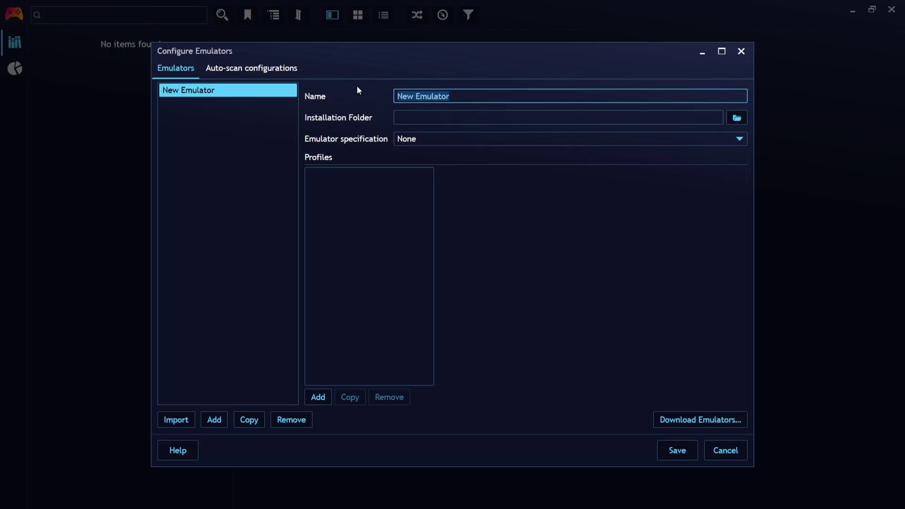
{"action": "key", "text": "BackSpace"}
{"action": "type", "text": "MAME"}
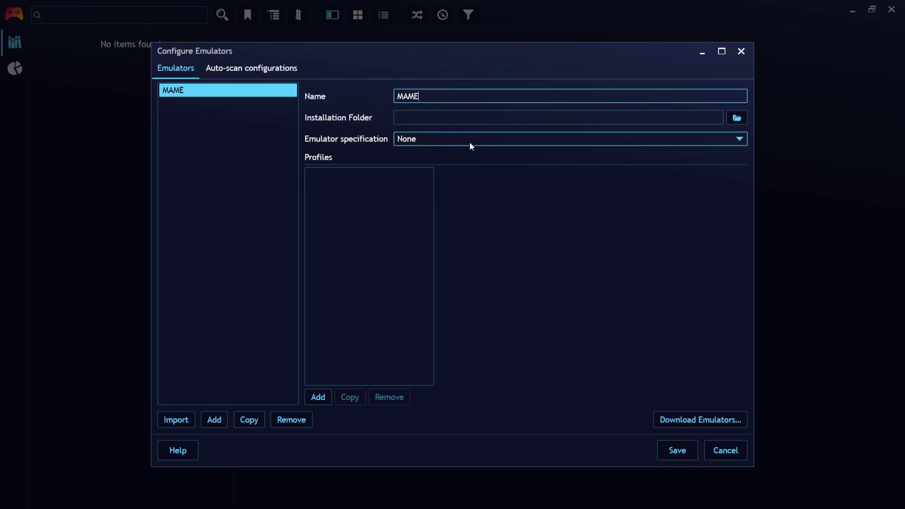
{"action": "left_click", "coordinate": [323, 398]}
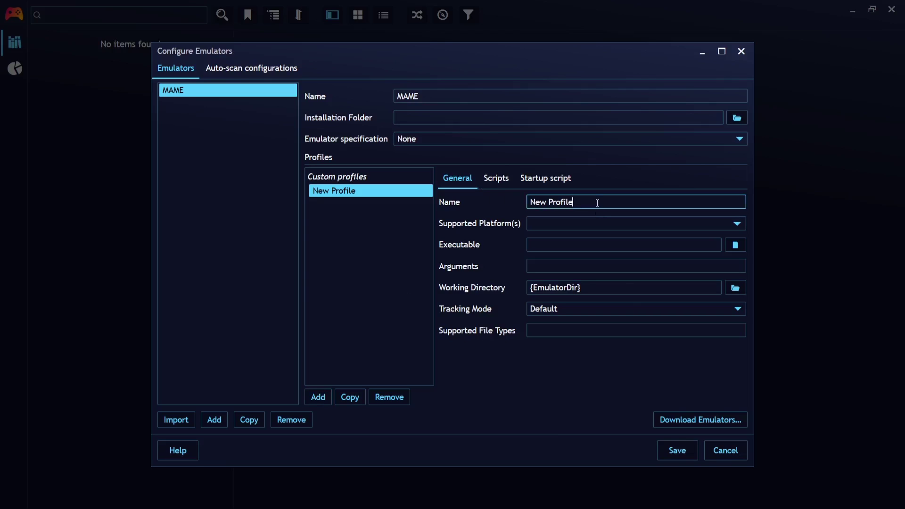
{"action": "left_click_drag", "start_coordinate": [595, 203], "coordinate": [511, 197]}
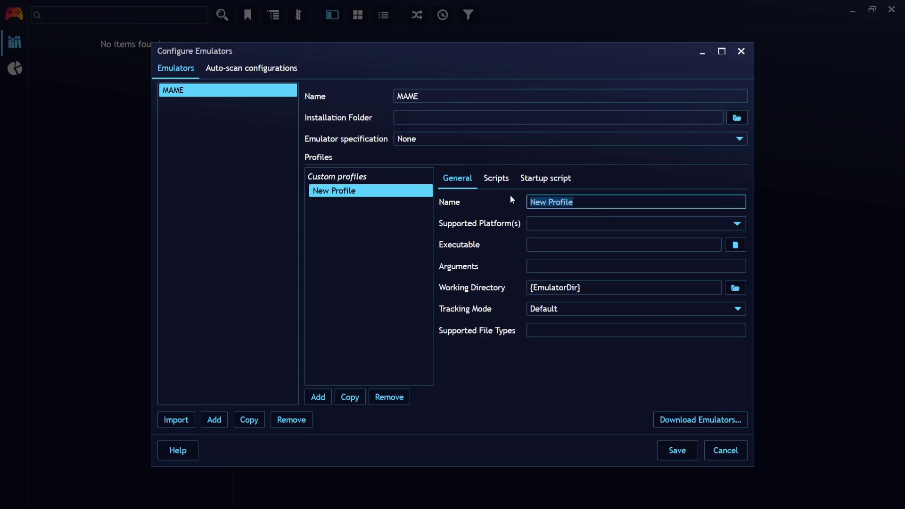